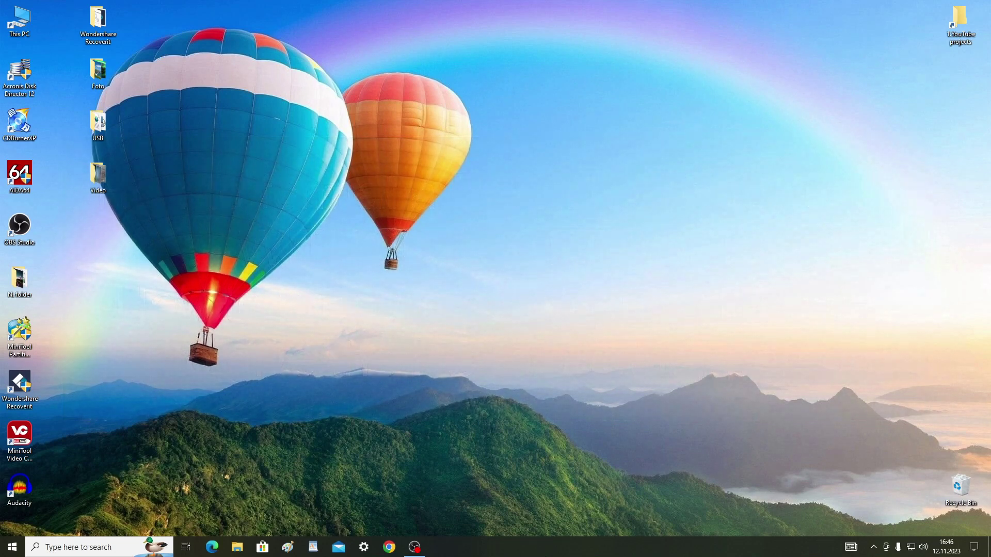
# Open the New Volume (E:) drive from This PC in File Explorer.
pyautogui.click(239, 548)
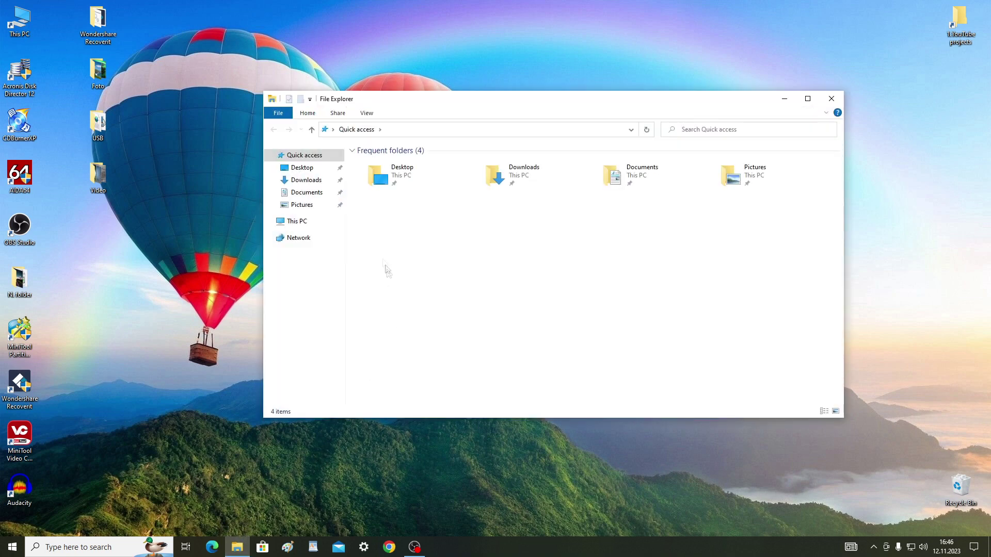
pyautogui.click(333, 227)
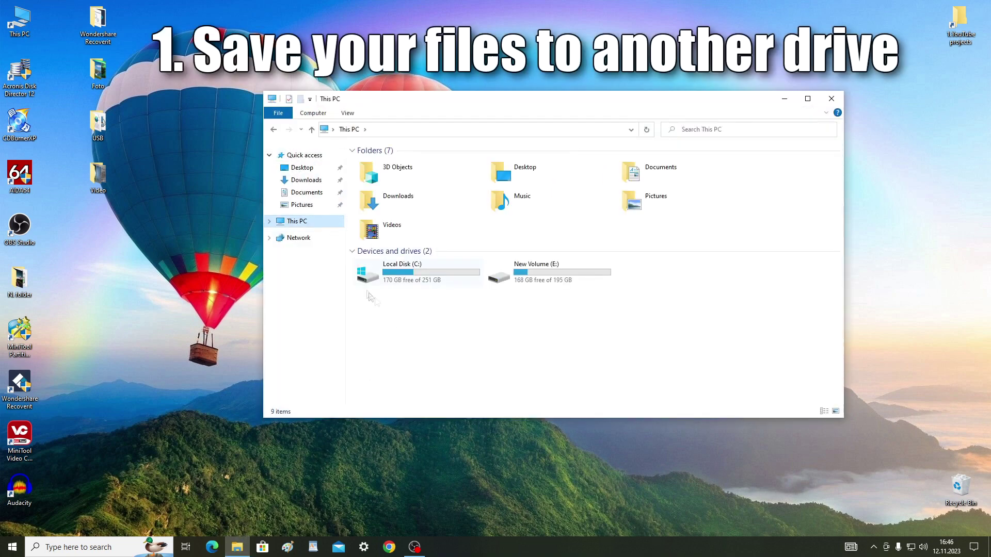
pyautogui.doubleClick(532, 278)
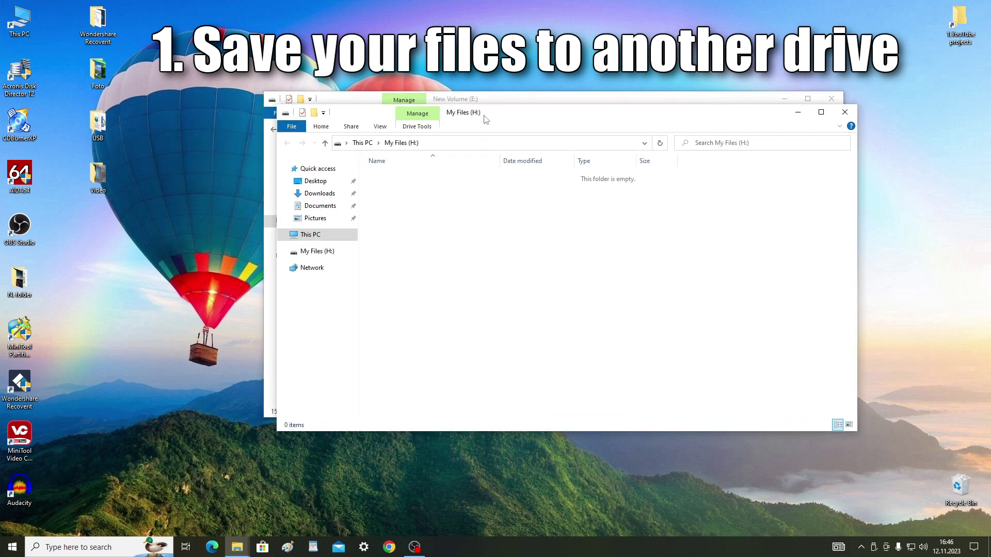
# Place New Volume (E:) beside My Files (H:) and drag all 15 items onto H:.
pyautogui.moveTo(484, 116); pyautogui.dragTo(831, 119)
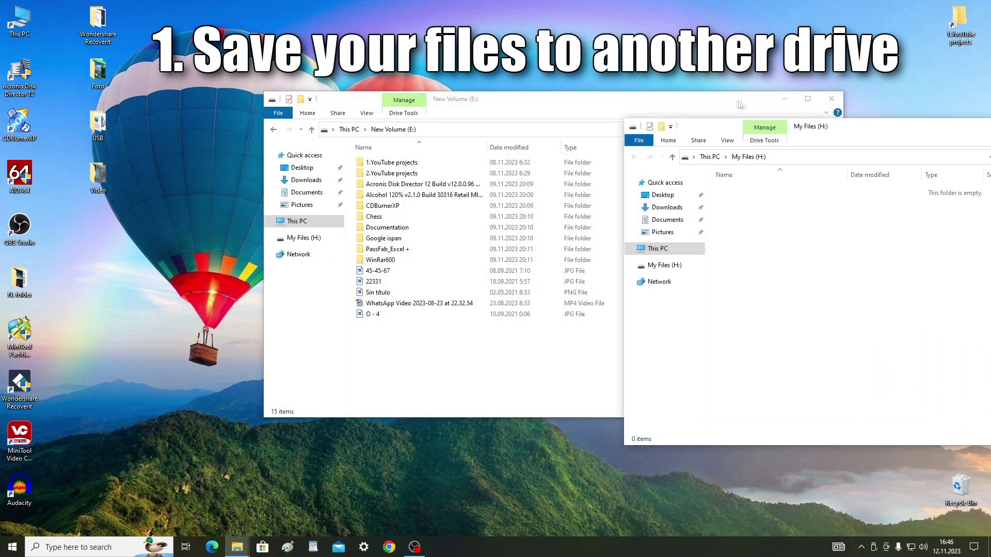
pyautogui.moveTo(725, 105); pyautogui.dragTo(524, 126)
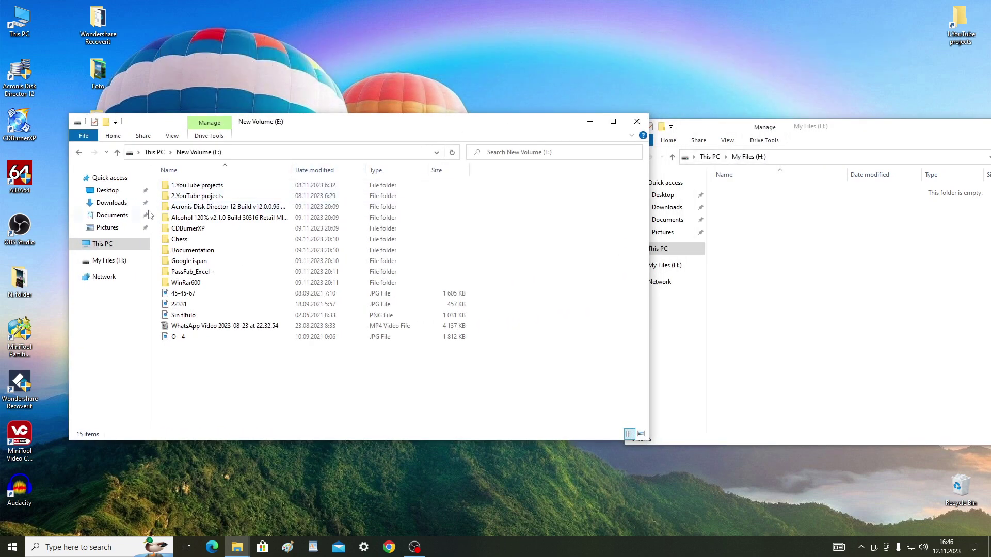
pyautogui.moveTo(158, 183); pyautogui.dragTo(259, 351)
pyautogui.moveTo(167, 187); pyautogui.dragTo(781, 291)
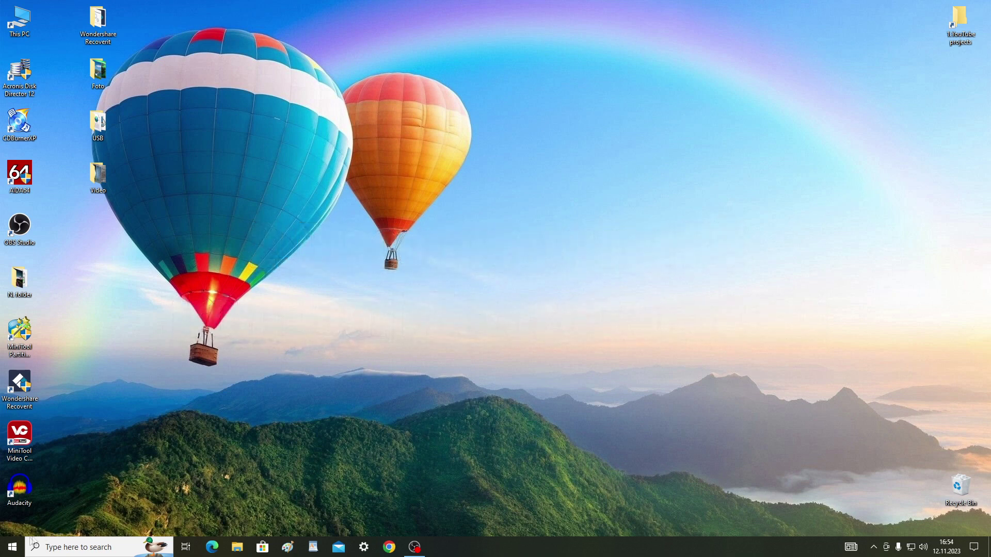
# Go to Settings > Accounts > Your info and open 'Manage my Microsoft account'.
pyautogui.click(11, 547)
pyautogui.moveTo(12, 499)
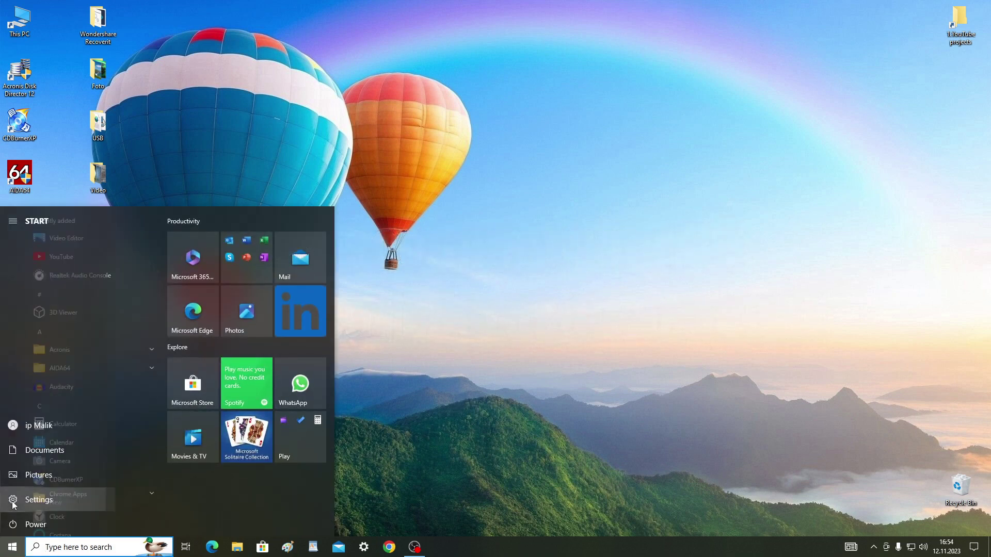
pyautogui.click(106, 500)
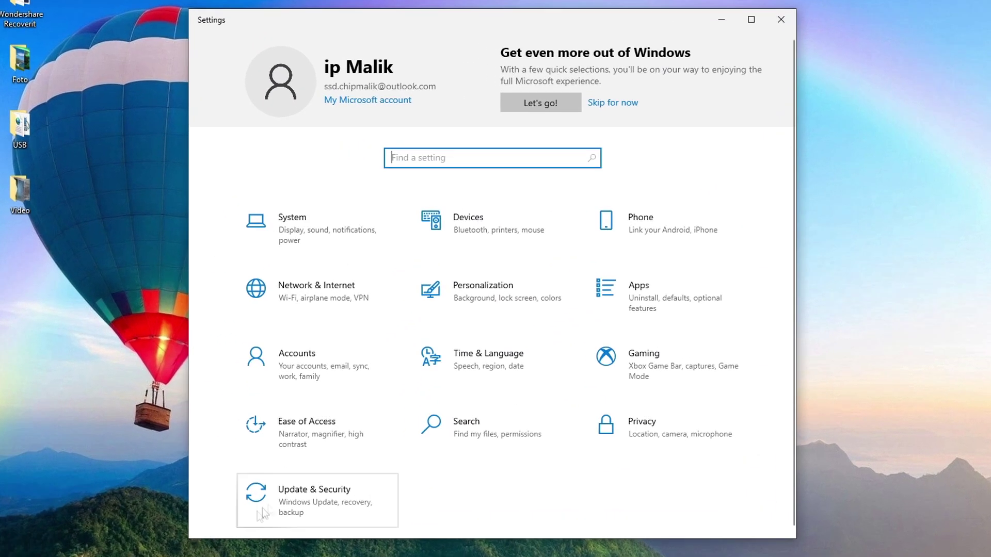
pyautogui.click(342, 356)
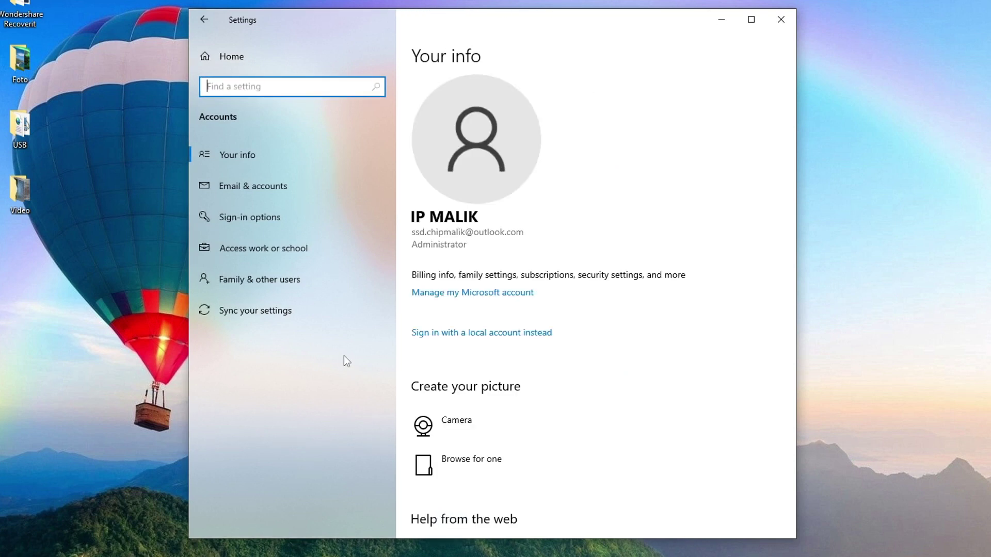
pyautogui.click(465, 301)
# Remove DESKTOP-J3T1J71 from the account's devices, confirming removal, then close the browser.
pyautogui.scroll(-4, 445, 272)
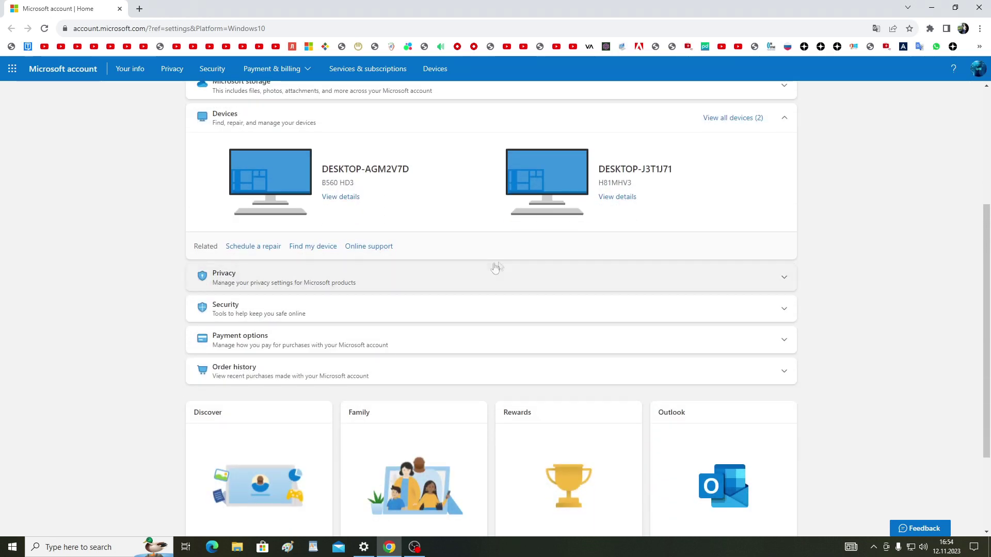
pyautogui.click(619, 198)
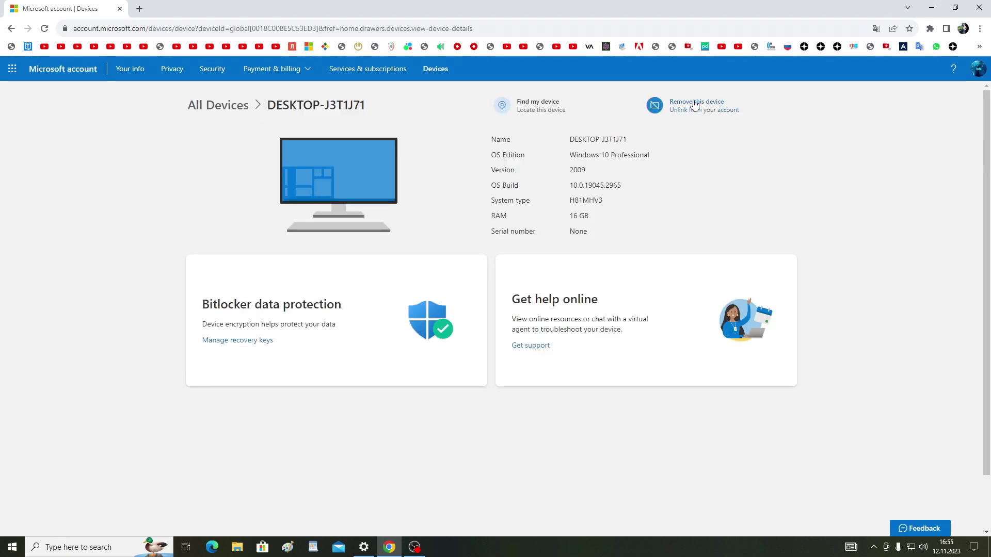
pyautogui.click(695, 105)
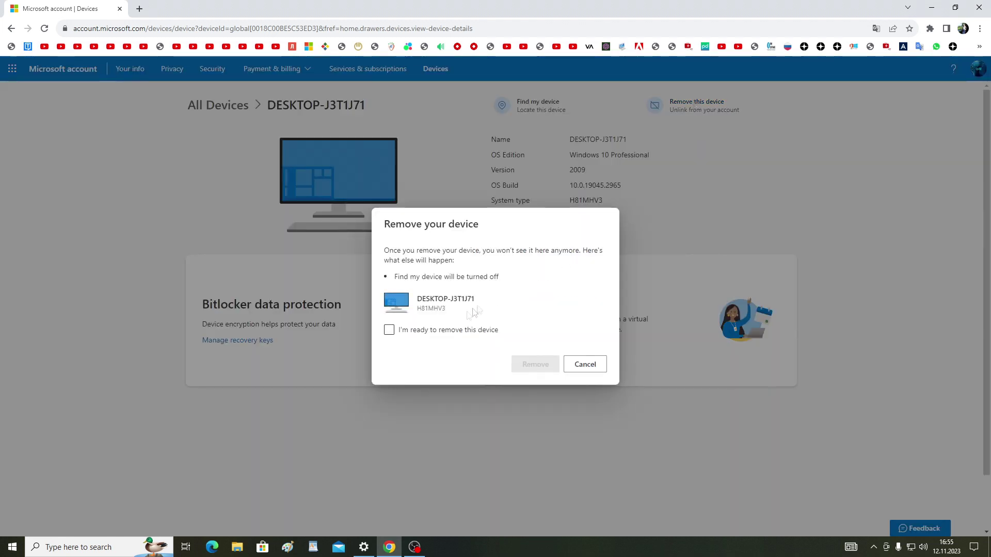
pyautogui.click(389, 330)
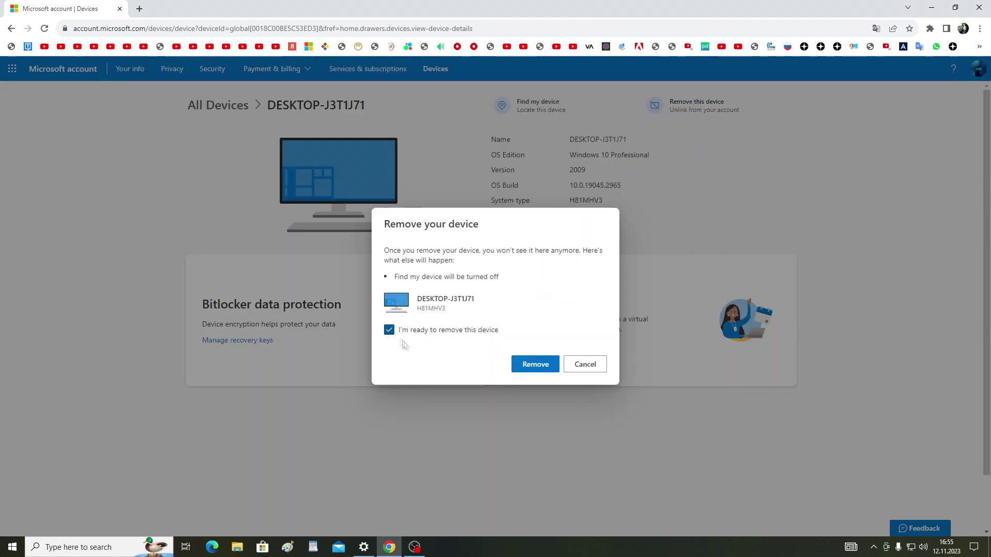
pyautogui.click(537, 366)
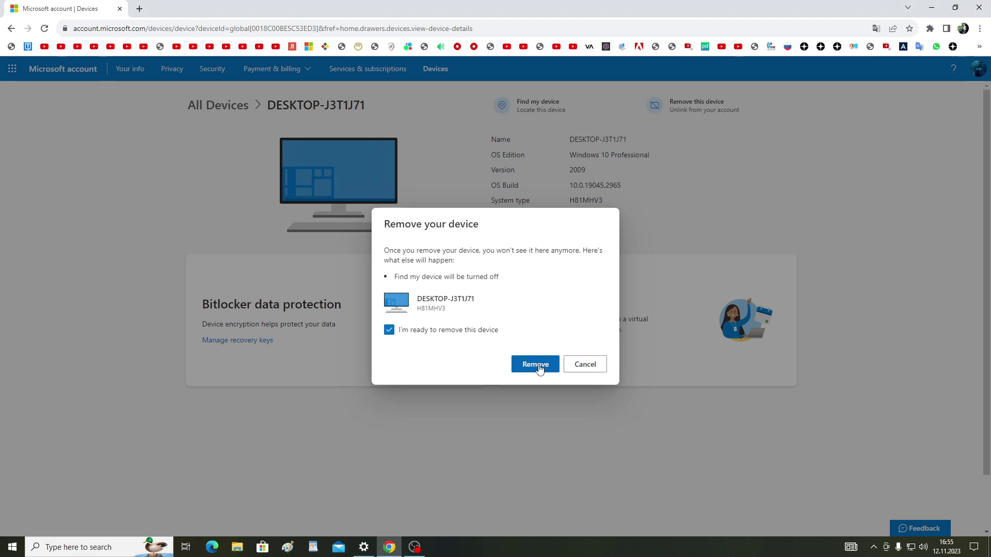
pyautogui.click(582, 366)
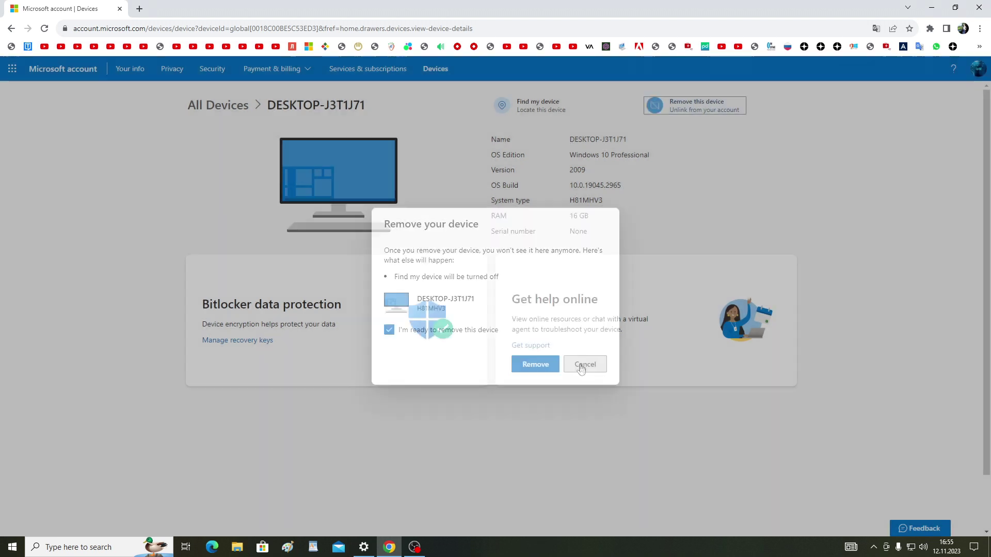
pyautogui.click(979, 7)
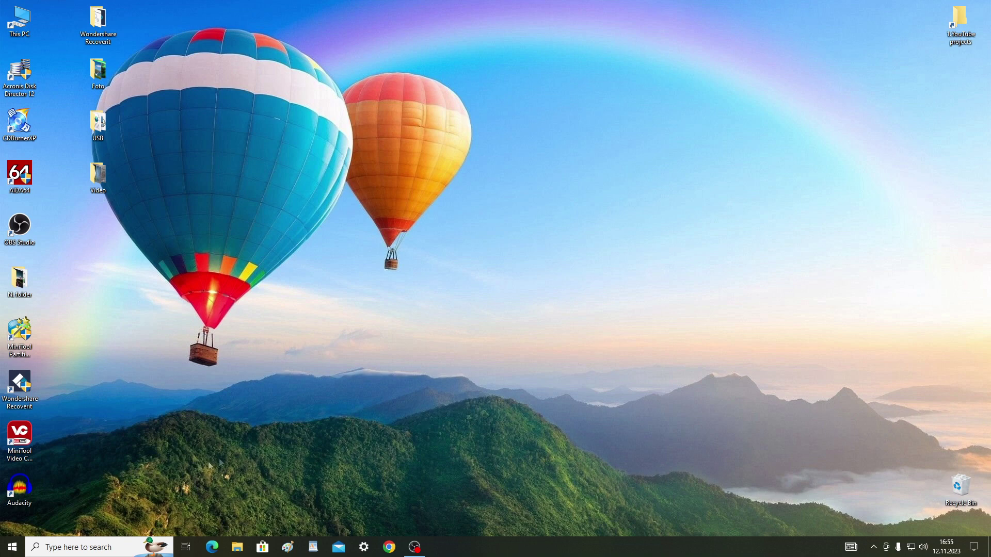
# Open the Start menu from the desktop.
pyautogui.click(12, 547)
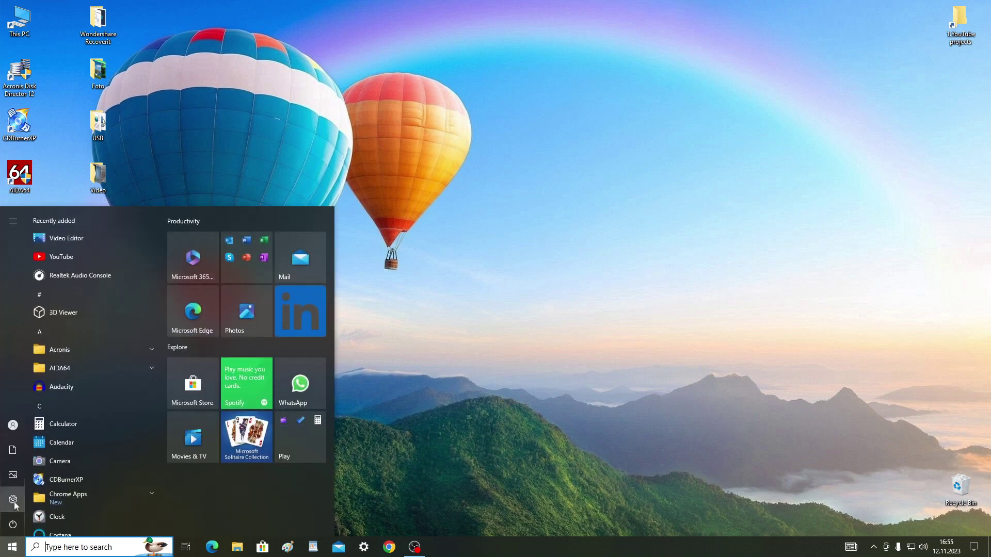
# In Settings > Update & Security > Recovery, choose Restart now under Advanced startup.
pyautogui.moveTo(40, 504)
pyautogui.click(110, 501)
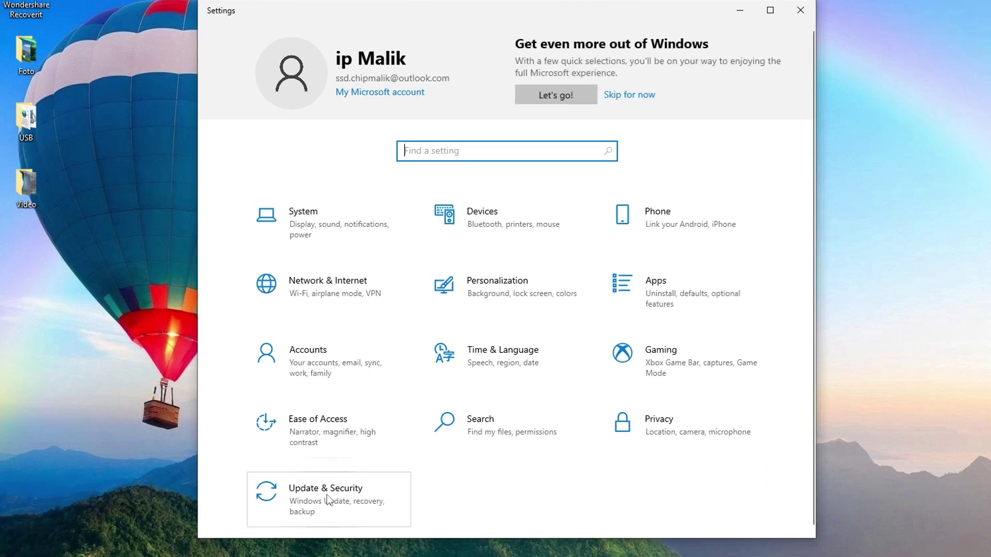
pyautogui.click(327, 494)
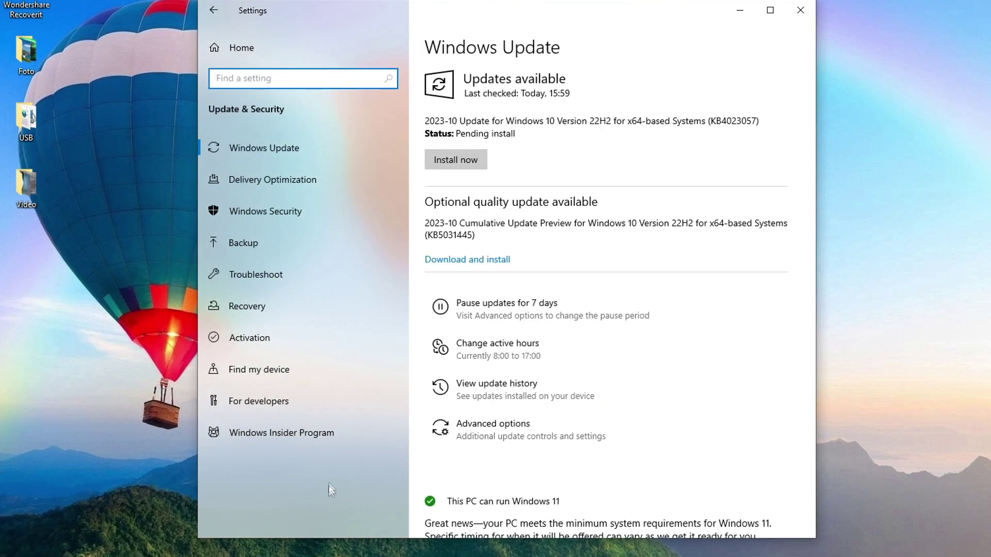
pyautogui.click(373, 306)
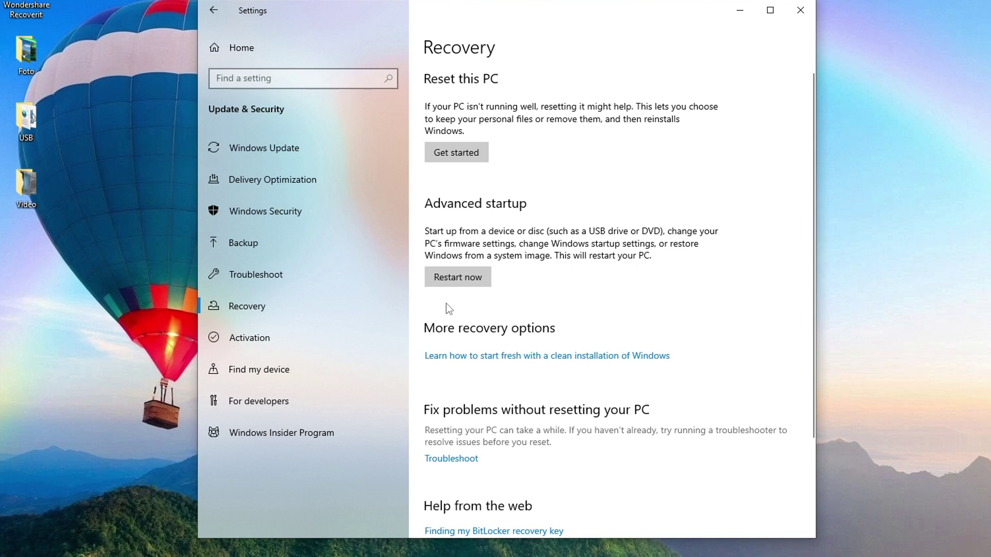
pyautogui.click(460, 281)
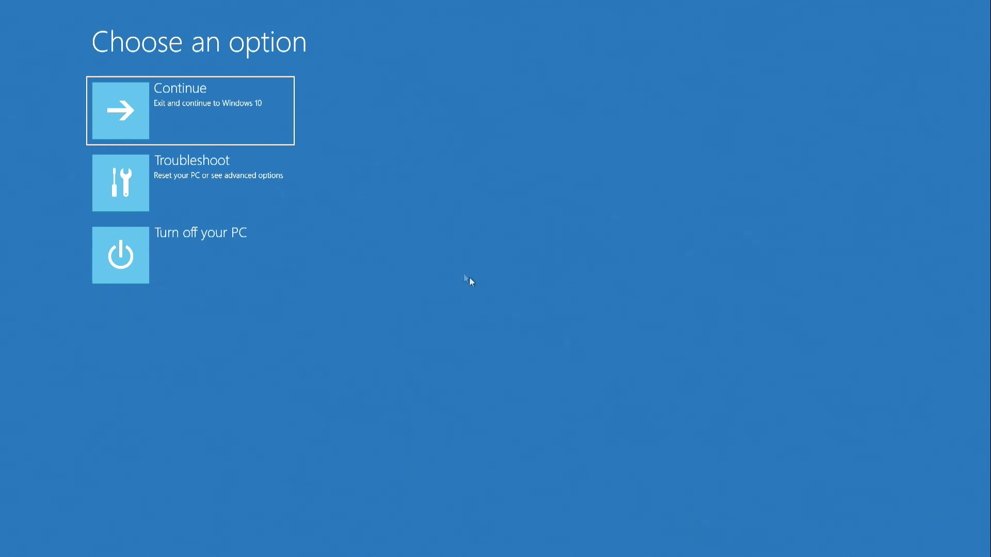
# Choose Troubleshoot, then Reset this PC in the recovery environment.
pyautogui.click(267, 206)
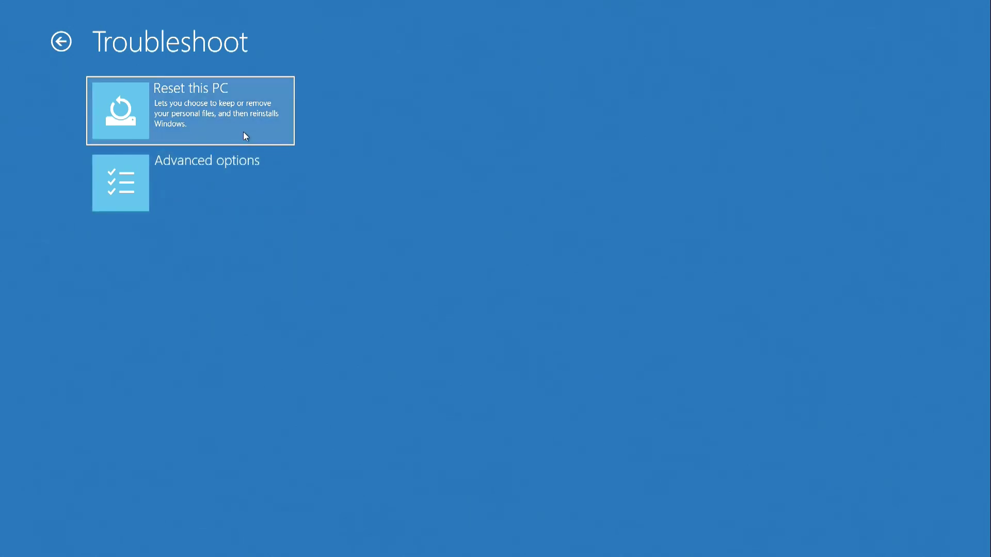
pyautogui.click(265, 134)
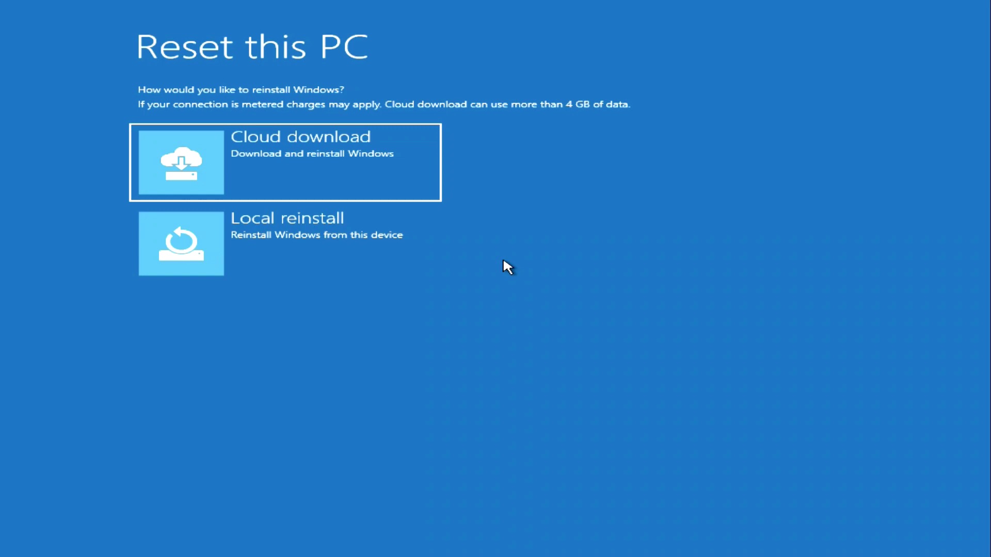
# Choose Local reinstall, remove files from all drives, and fully clean the drive.
pyautogui.click(385, 269)
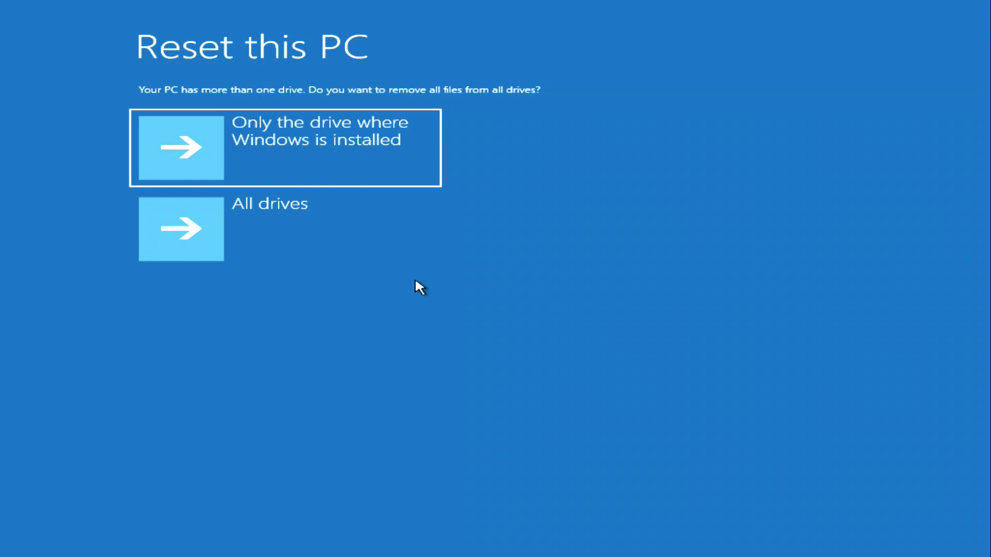
pyautogui.click(383, 241)
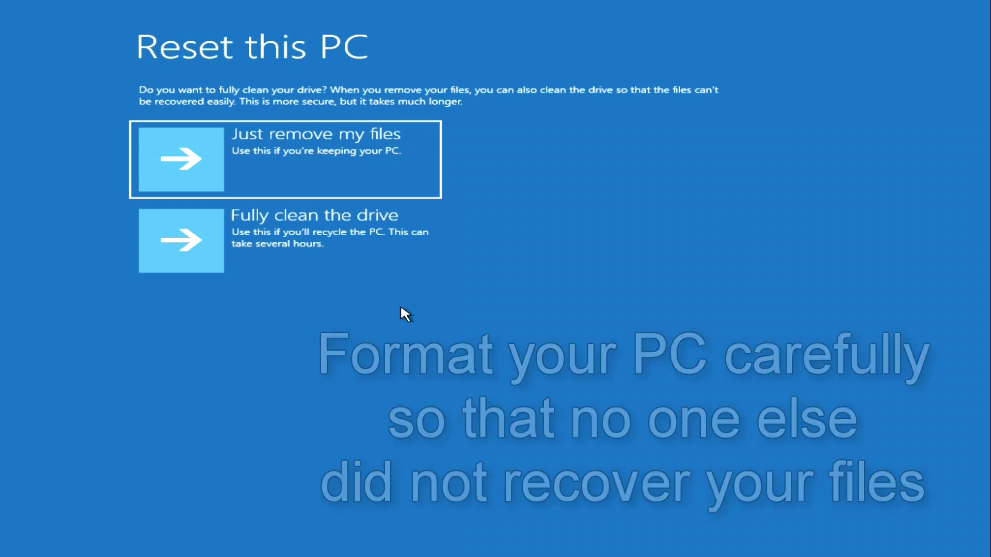
pyautogui.click(380, 261)
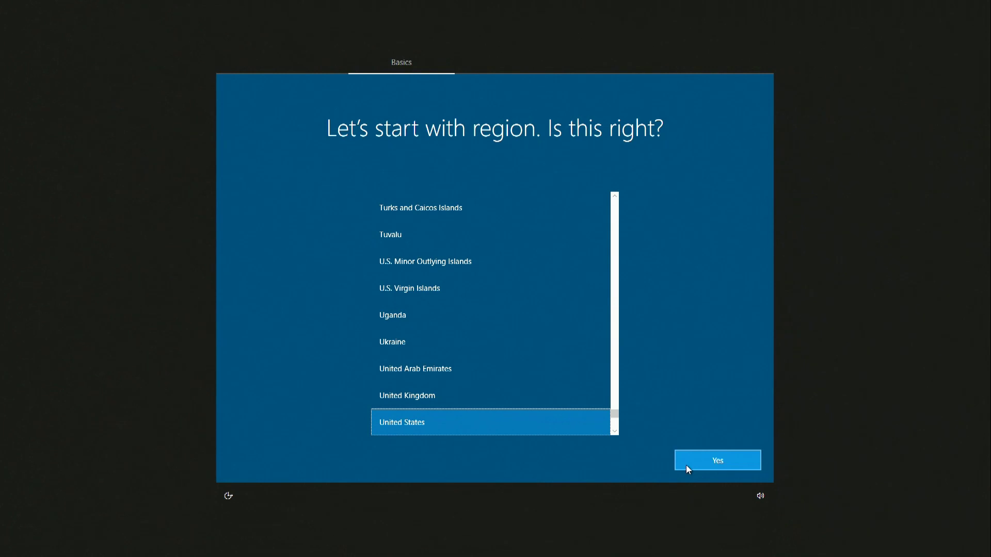
# Confirm United States region and US keyboard, skip a second layout, accept the license, choose personal use.
pyautogui.click(718, 467)
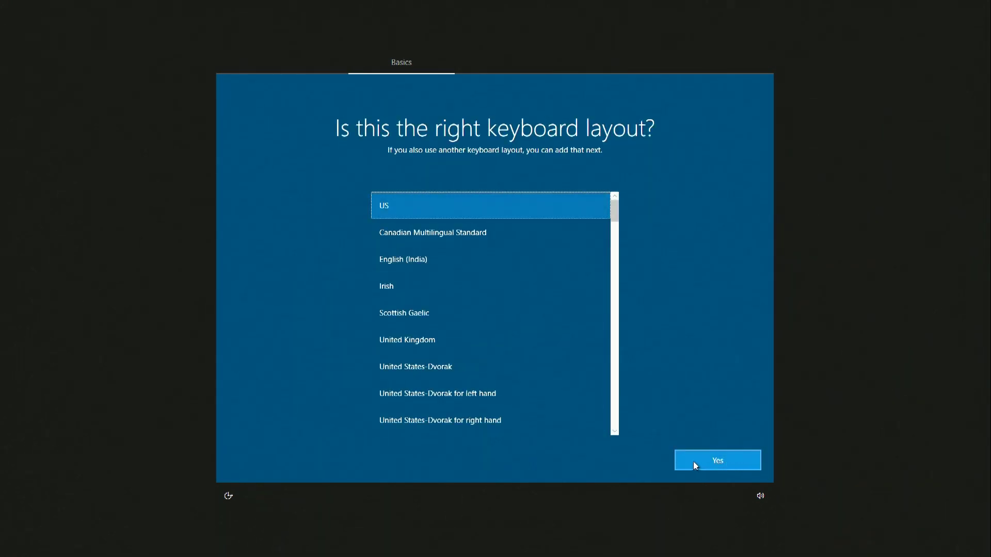
pyautogui.click(689, 461)
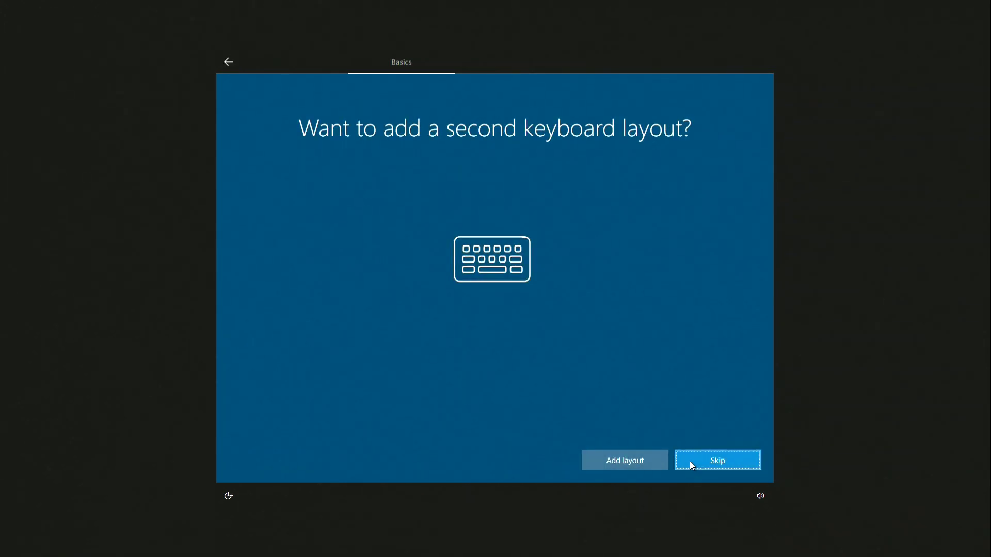
pyautogui.click(690, 461)
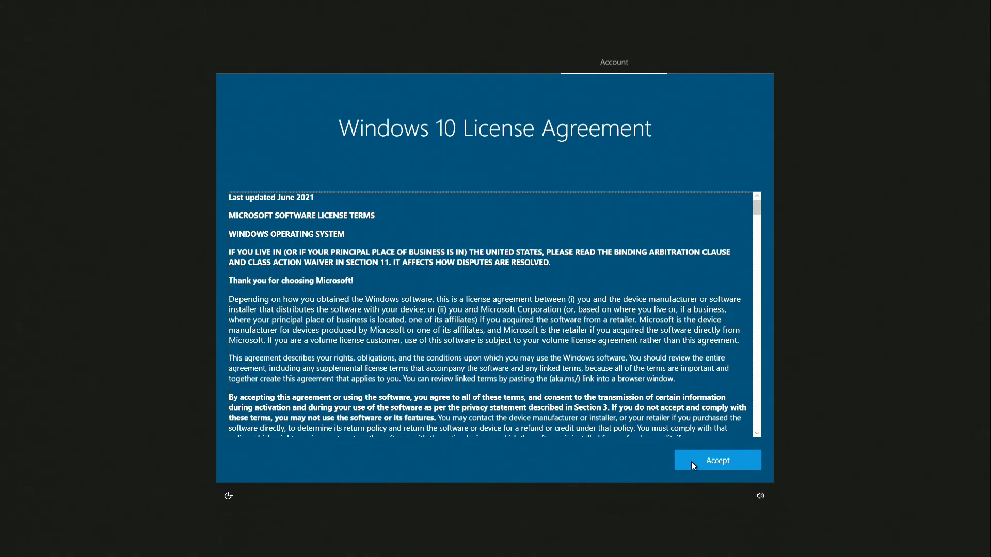
pyautogui.click(739, 463)
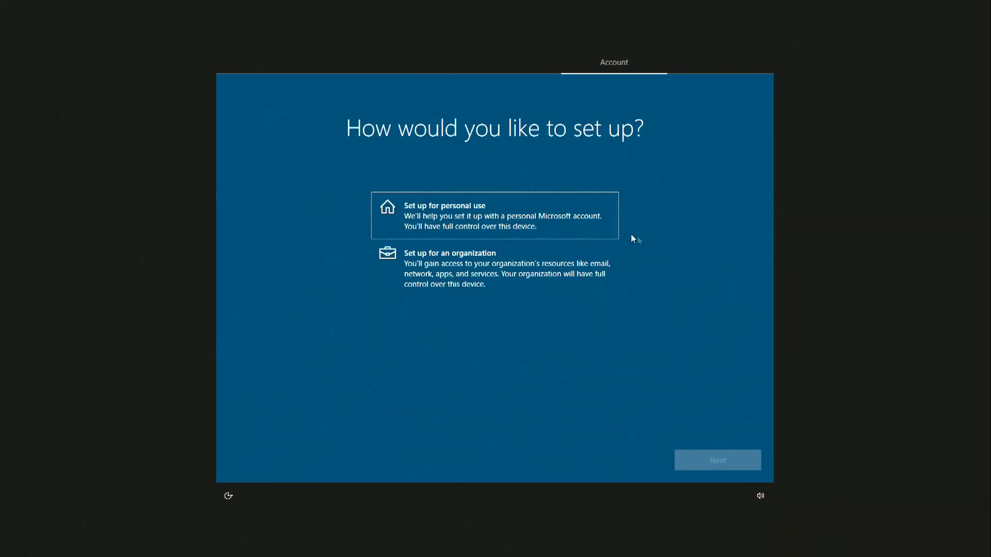
pyautogui.click(603, 230)
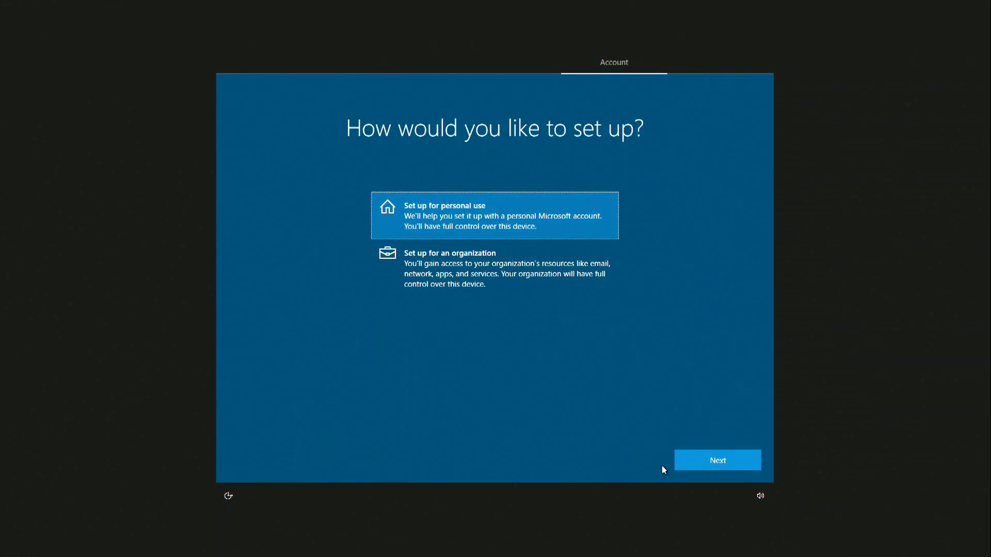
pyautogui.click(692, 462)
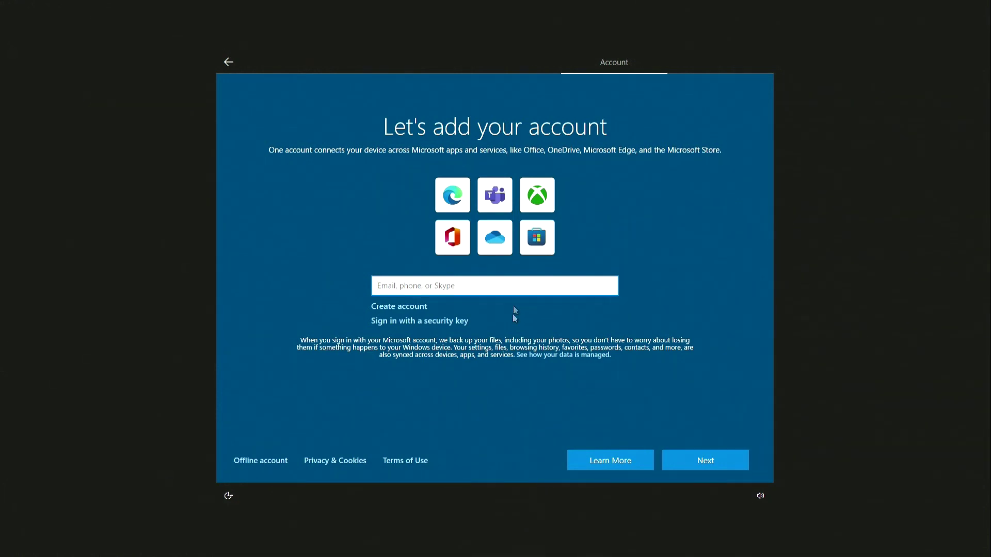
# Choose Offline account and enter Admin as the account name.
pyautogui.click(272, 461)
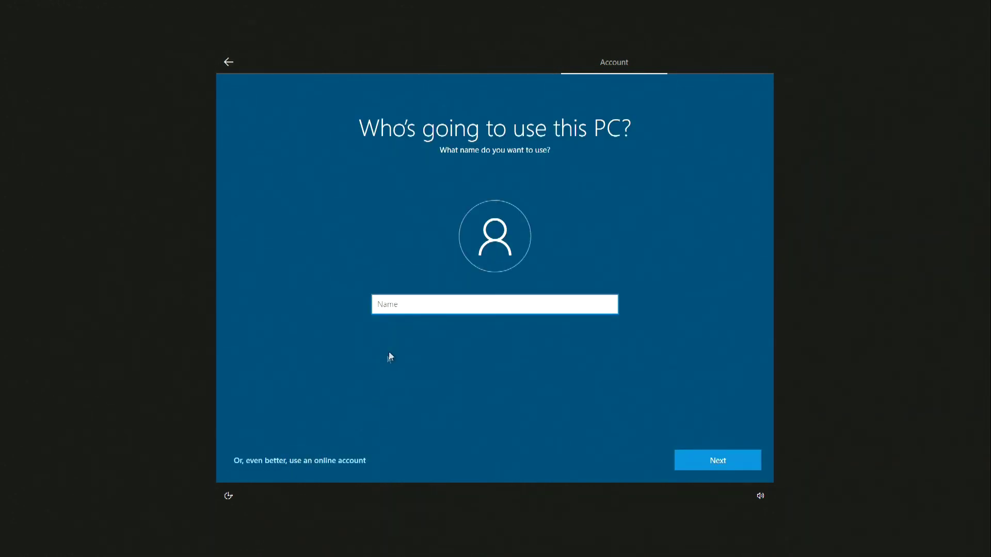
pyautogui.write('Admin')
pyautogui.click(682, 463)
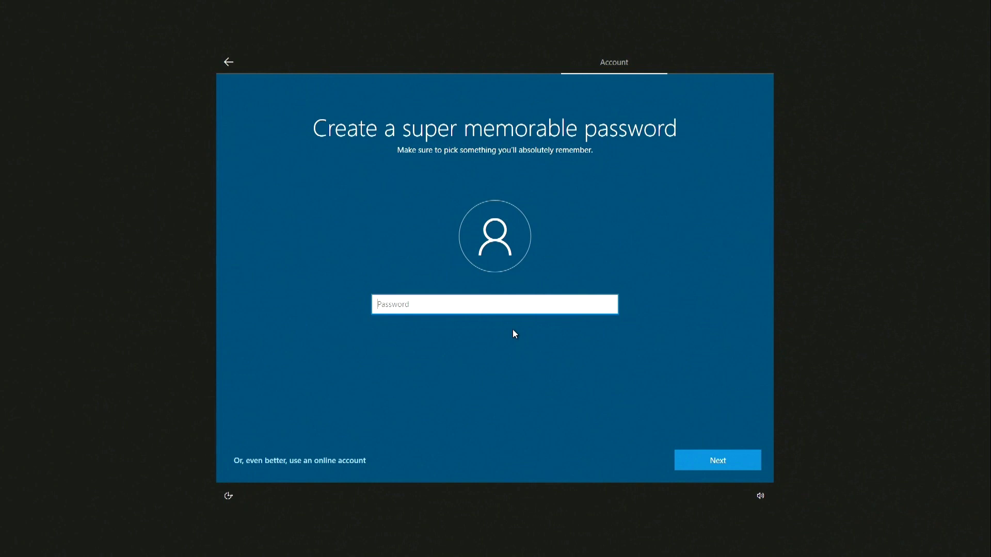
# Leave the password blank, decline Edge data import, accept privacy settings, and skip customization.
pyautogui.click(686, 465)
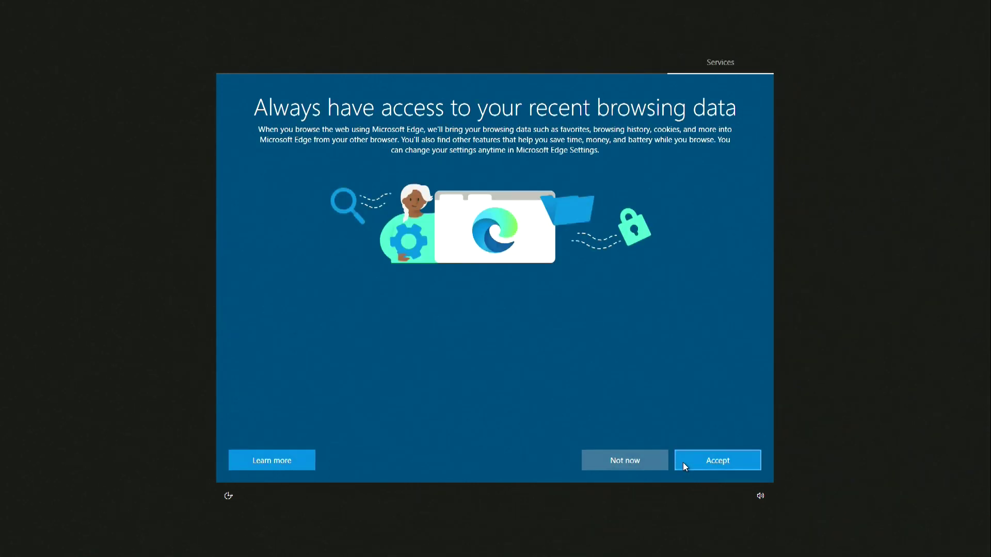
pyautogui.click(655, 463)
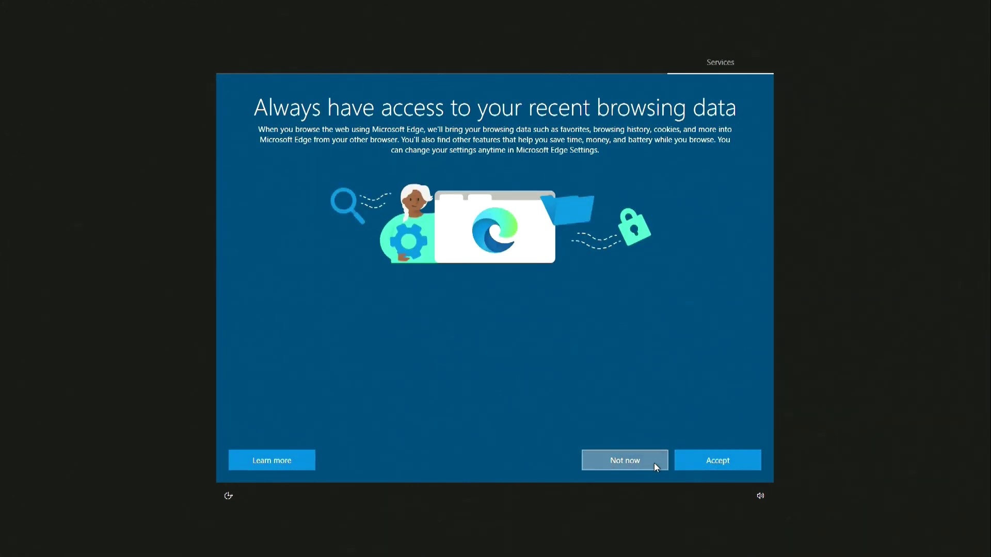
pyautogui.click(689, 463)
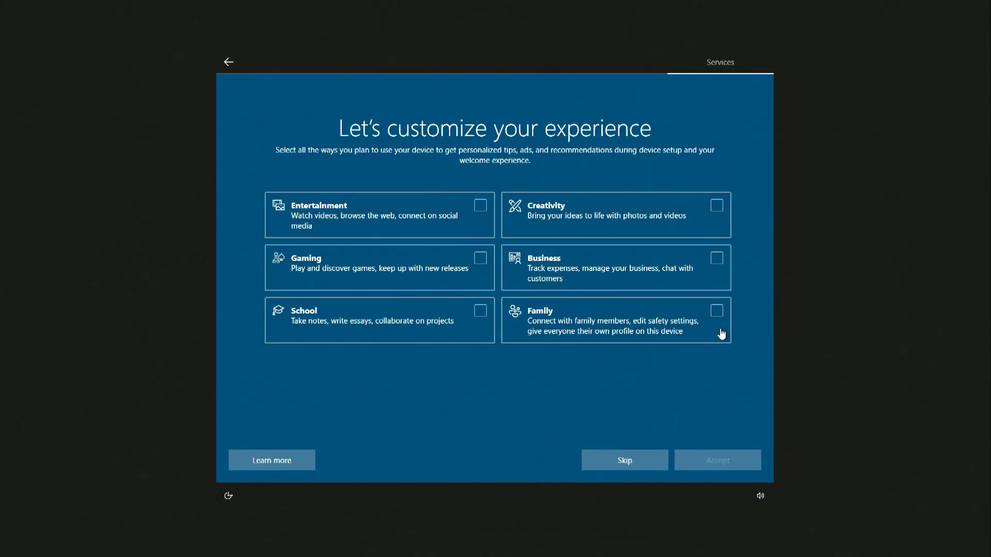
pyautogui.click(658, 463)
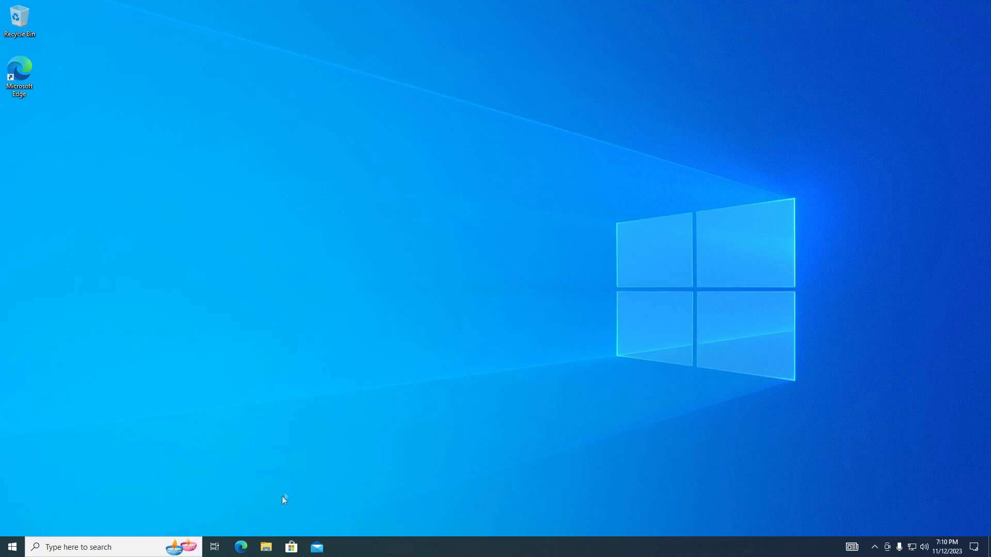
pyautogui.click(267, 546)
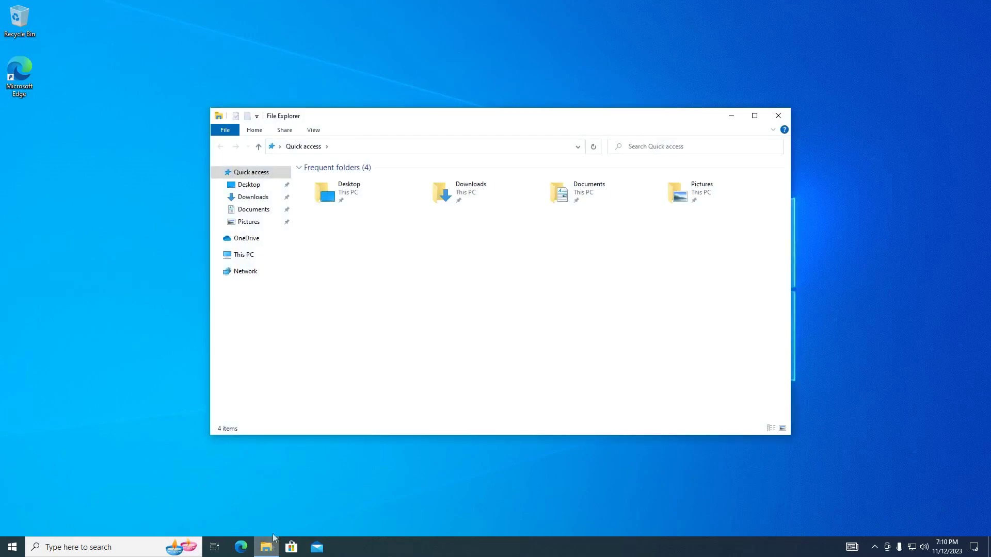
pyautogui.click(272, 261)
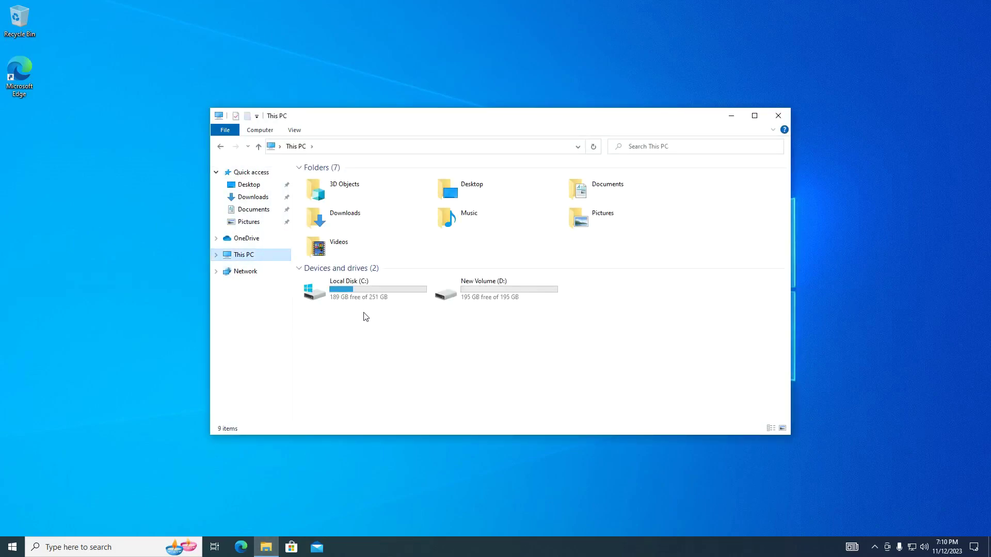
pyautogui.click(478, 294)
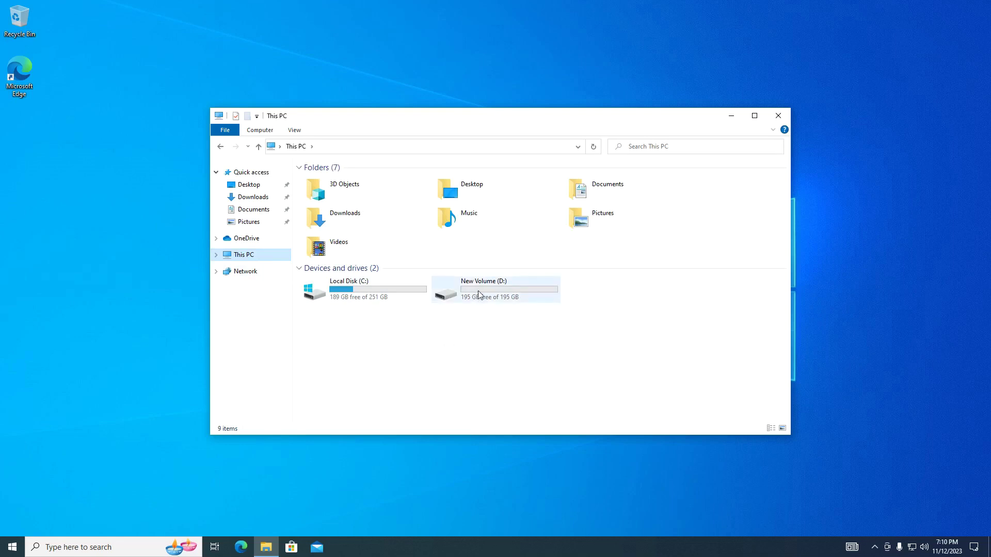
pyautogui.doubleClick(479, 294)
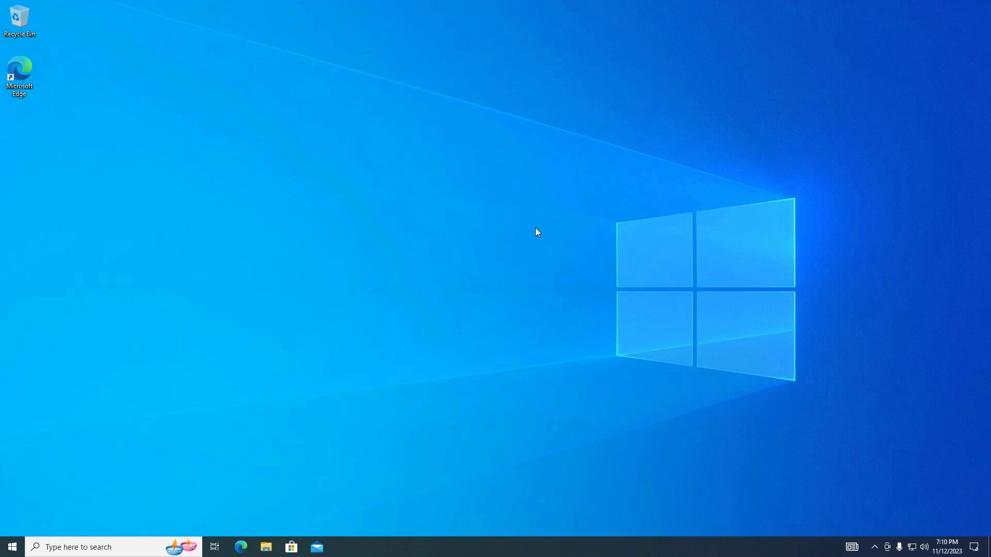
# Check under Accounts > Your info in Settings that Admin is a local account.
pyautogui.click(17, 545)
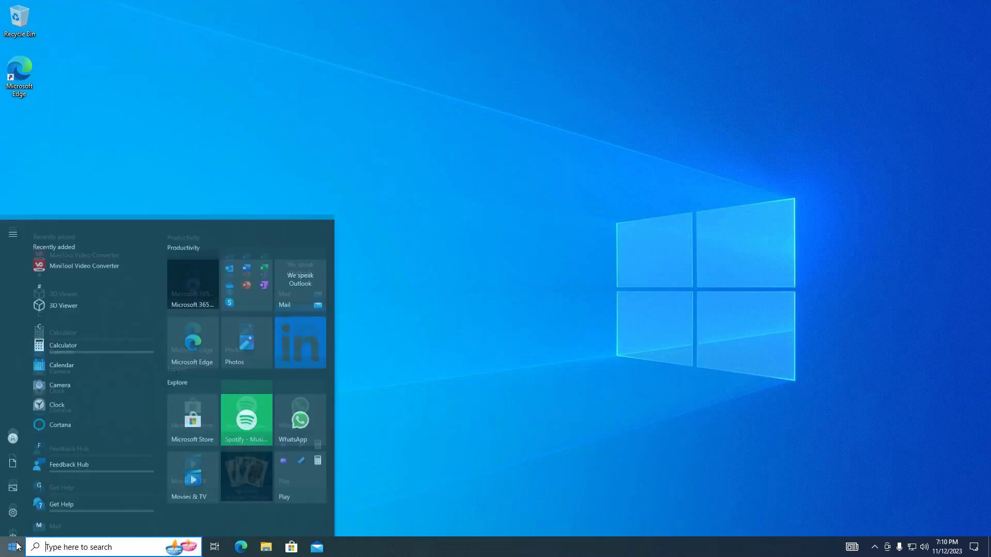
pyautogui.click(11, 499)
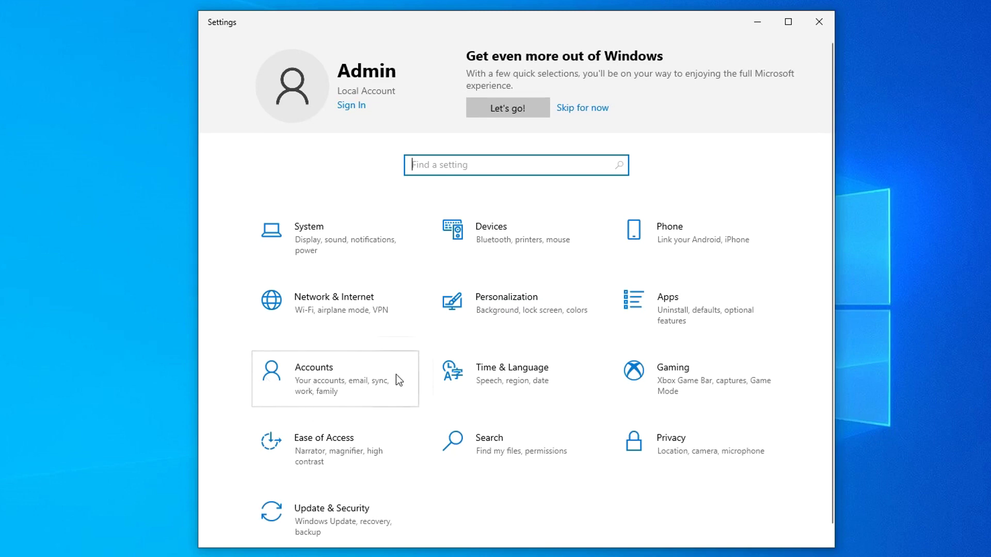
pyautogui.click(395, 373)
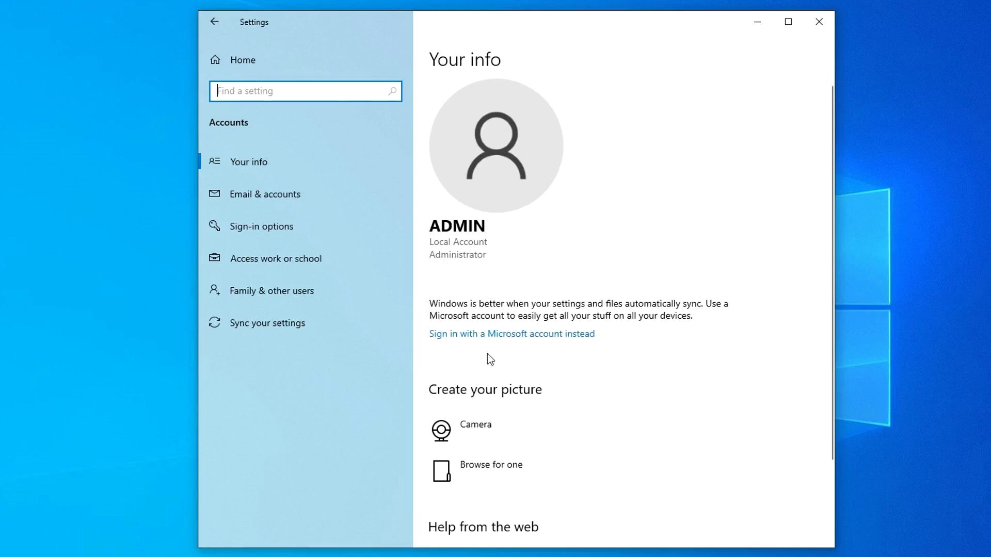
# Show the Update & Security Activation page: Windows 10 Pro activated with a digital license.
pyautogui.click(274, 60)
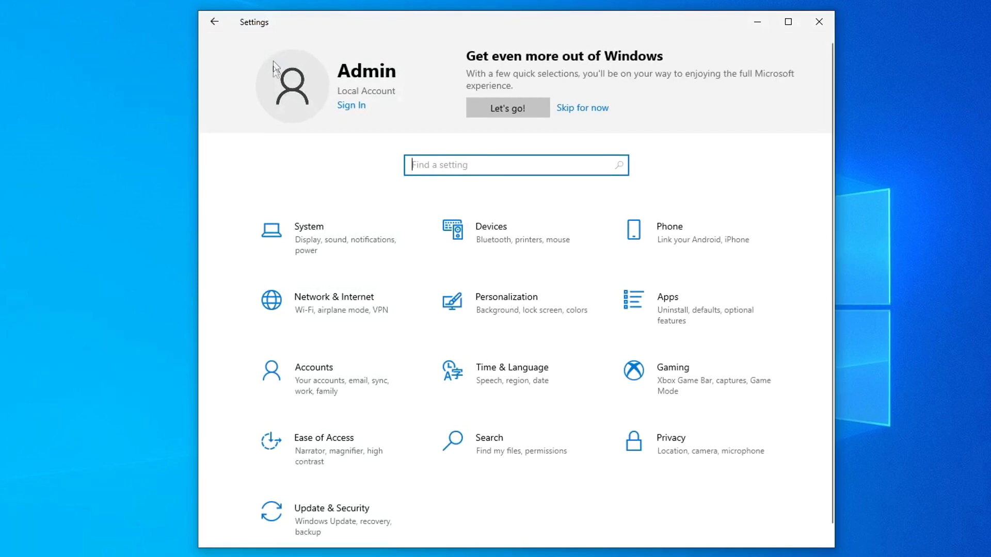
pyautogui.click(330, 521)
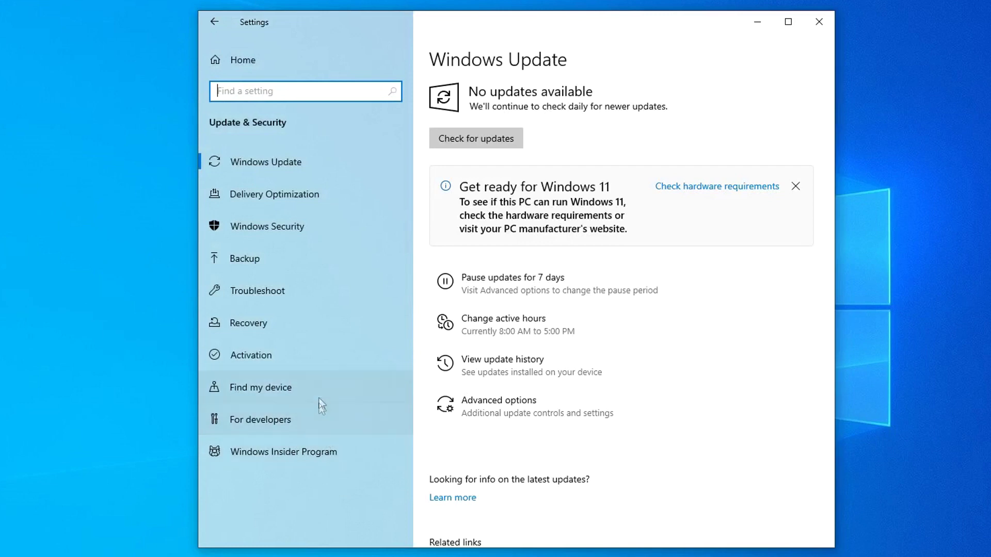
pyautogui.click(342, 358)
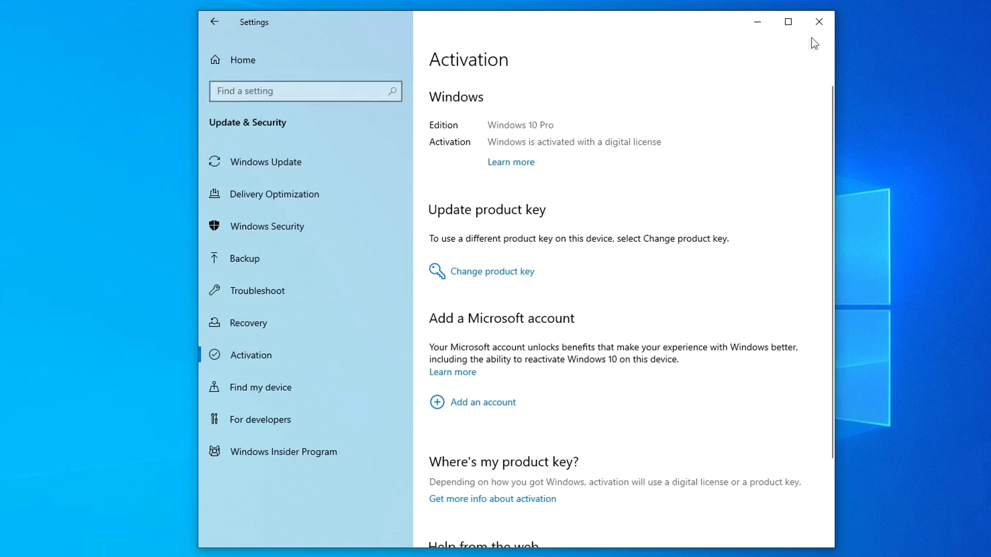
# Close the Settings window to return to the plain desktop.
pyautogui.click(819, 21)
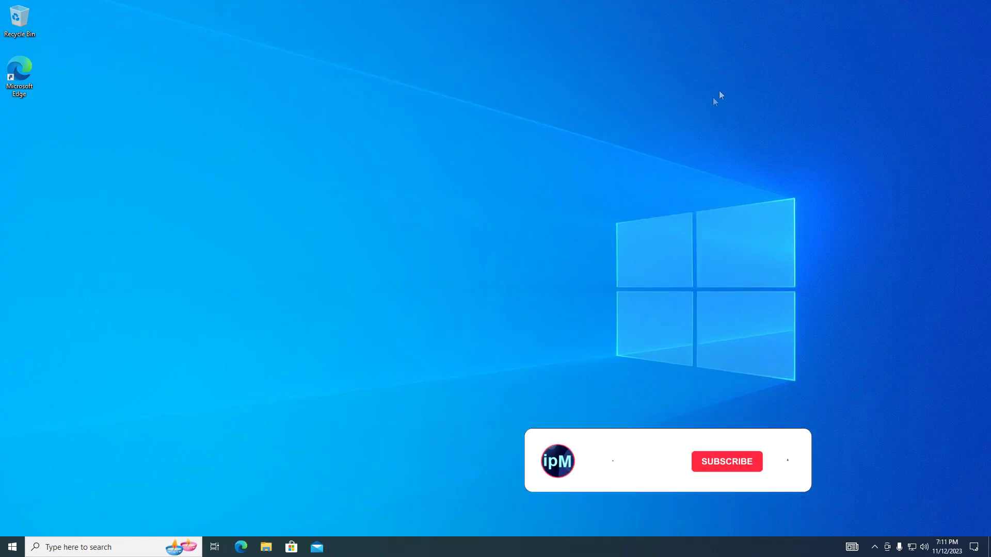